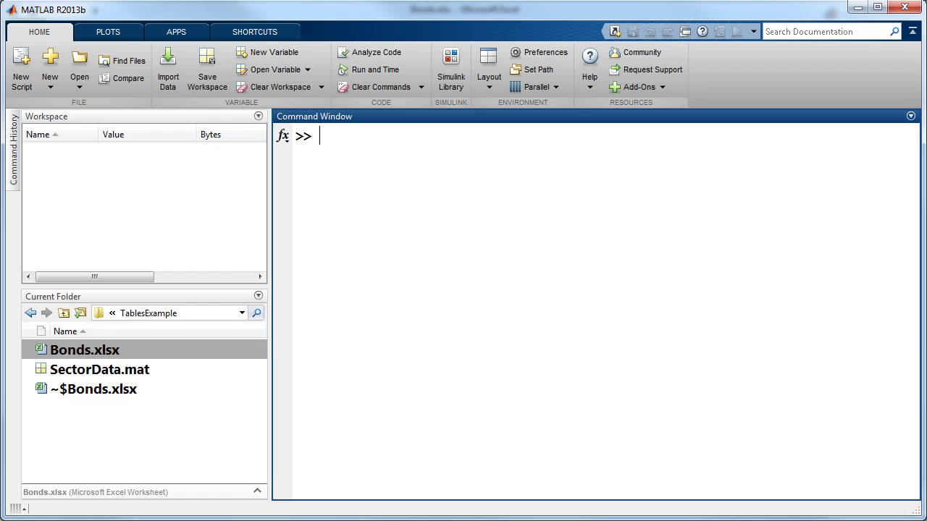
Import Bonds.xlsx as a 4291x12 table named Bonds
{"action": "double_click", "coordinate": [81, 350]}
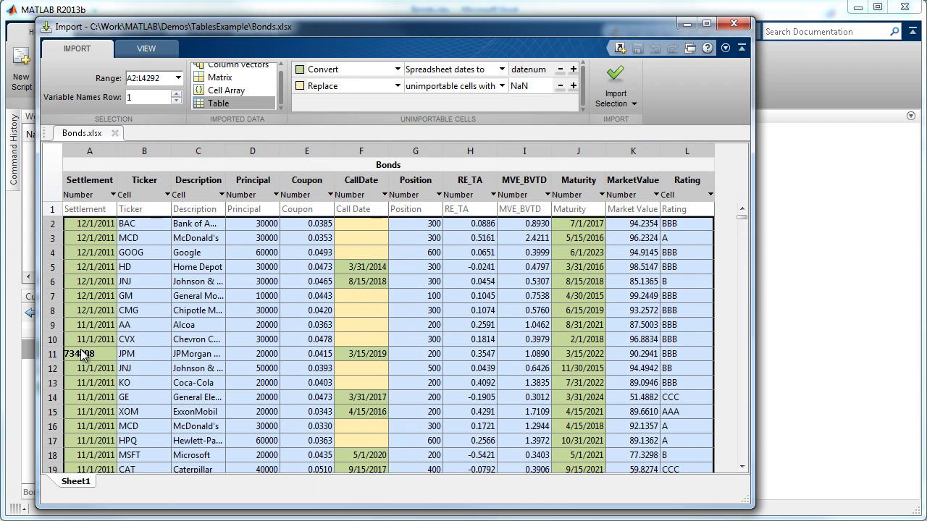
{"action": "mouse_move", "coordinate": [340, 397]}
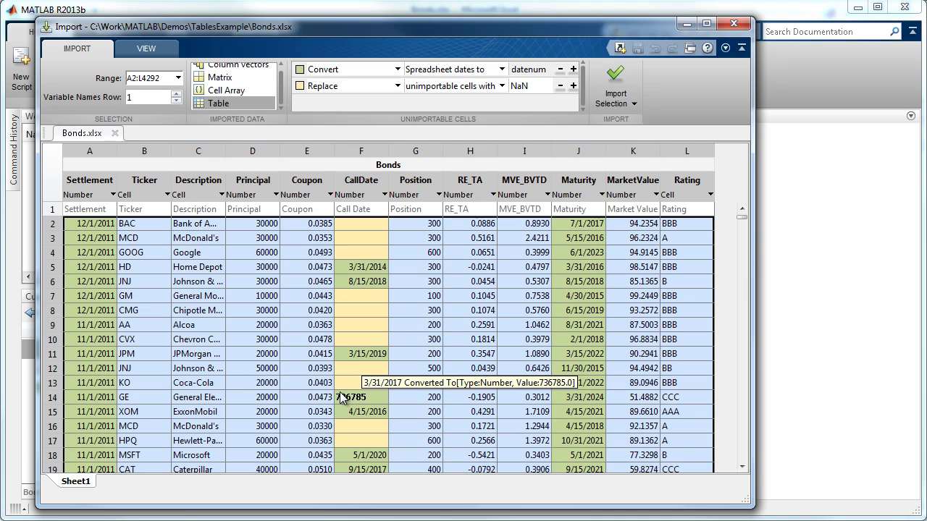
{"action": "mouse_move", "coordinate": [346, 338]}
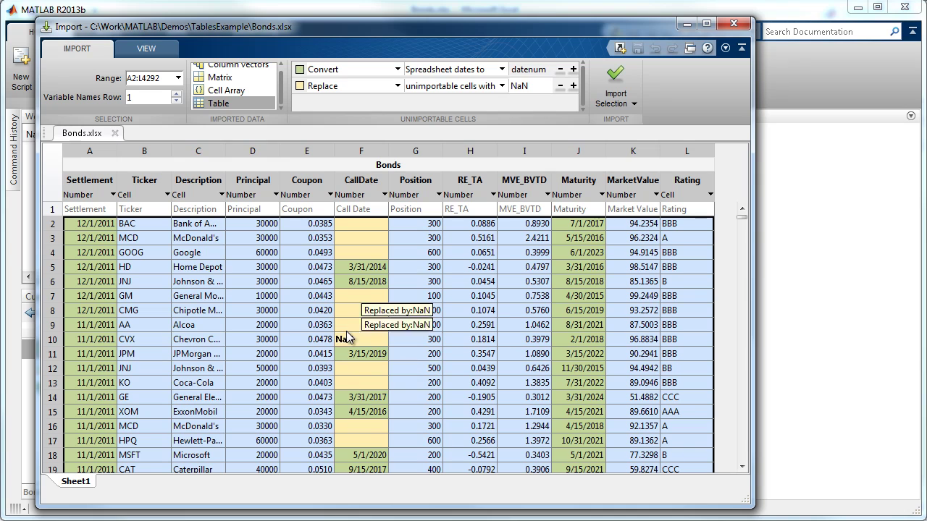
{"action": "left_click", "coordinate": [615, 80]}
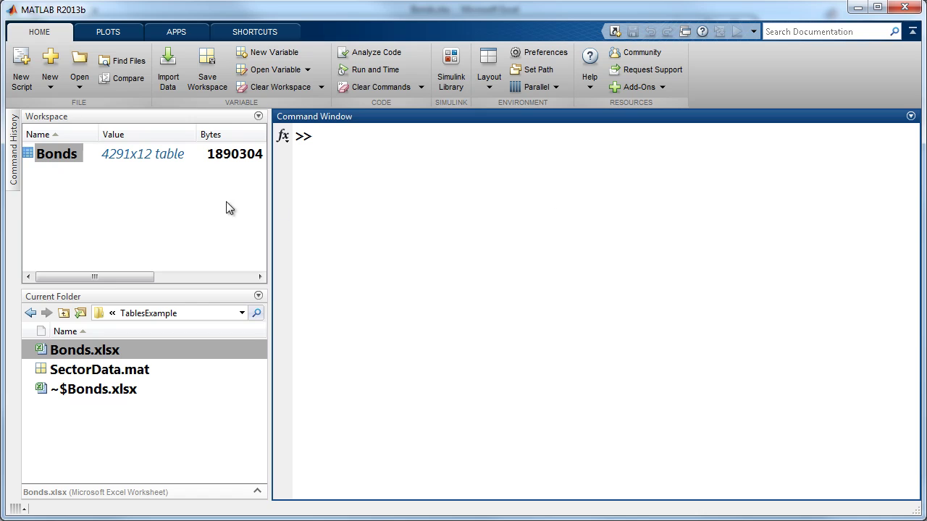
In the Variables editor, move Description after Principal and sort Bonds ascending by Principal
{"action": "double_click", "coordinate": [50, 157]}
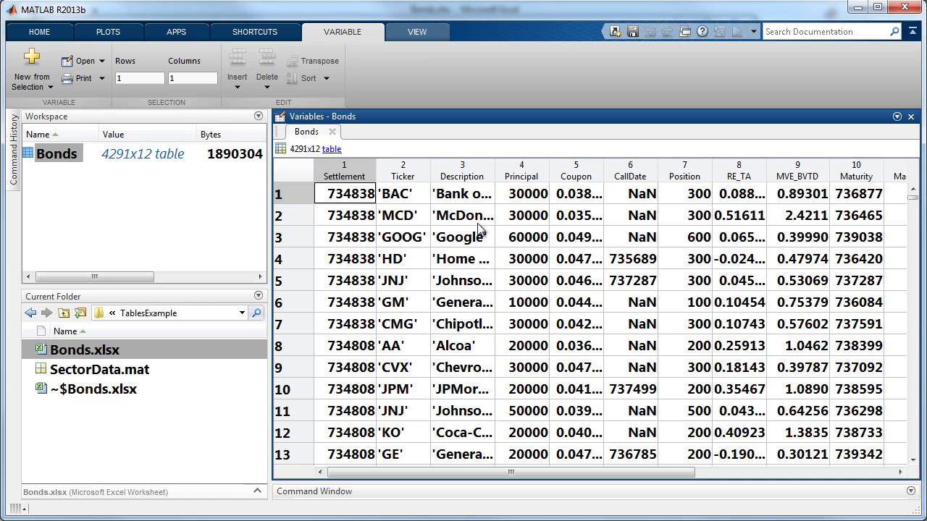
{"action": "left_click", "coordinate": [467, 173]}
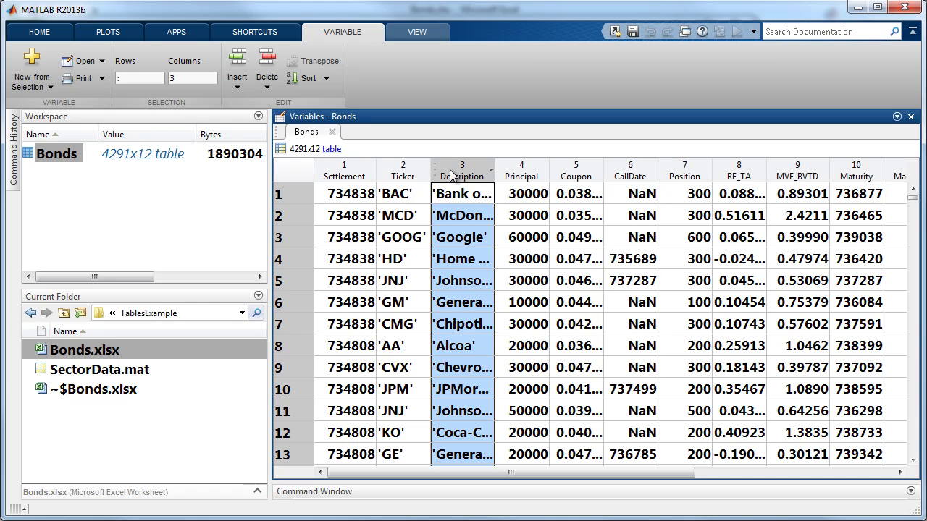
{"action": "left_click_drag", "start_coordinate": [437, 178], "coordinate": [534, 176]}
{"action": "left_click", "coordinate": [460, 179]}
{"action": "right_click", "coordinate": [460, 180]}
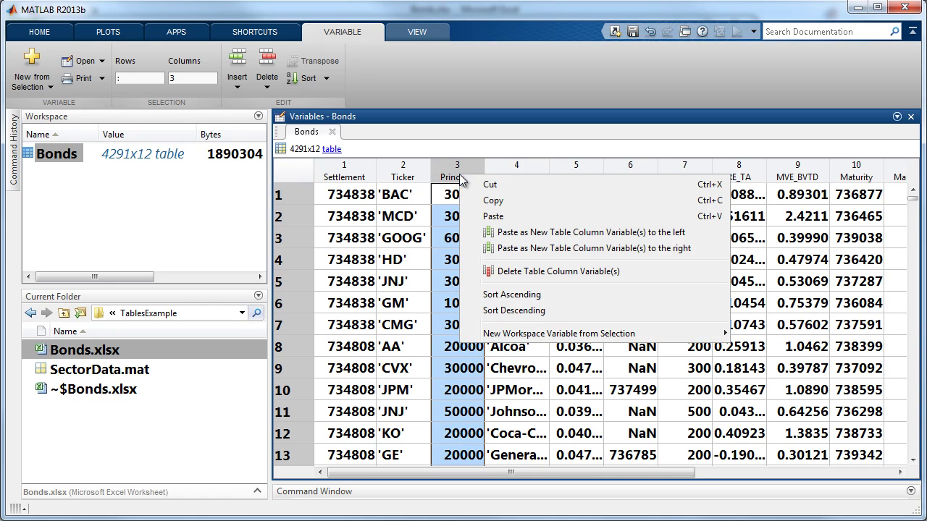
{"action": "left_click", "coordinate": [507, 294]}
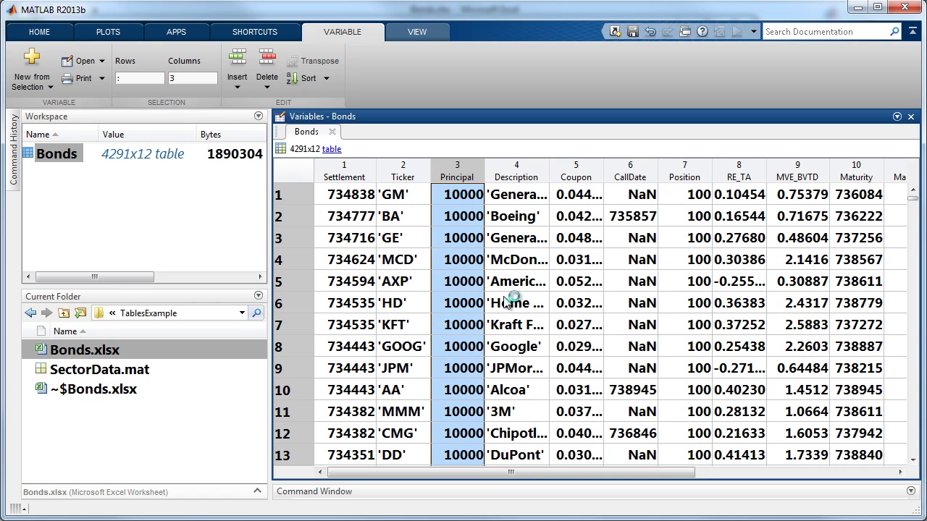
Convert the Ticker and Description columns to categorical arrays
{"action": "right_click", "coordinate": [400, 176]}
{"action": "left_click", "coordinate": [434, 341]}
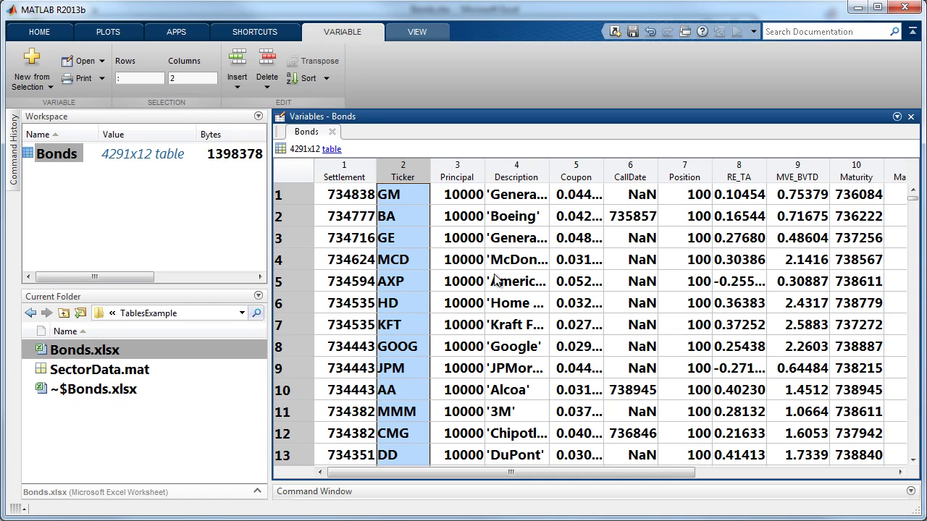
{"action": "left_click", "coordinate": [515, 177]}
{"action": "right_click", "coordinate": [515, 174]}
{"action": "left_click", "coordinate": [536, 332]}
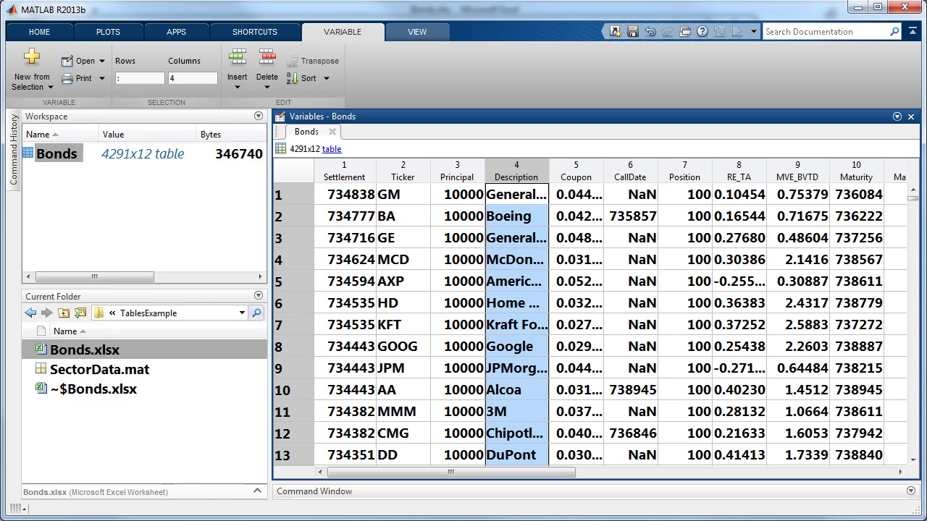
Plot a gscatter of RE_TA versus MVE_BVTD grouped by Rating
{"action": "left_click", "coordinate": [118, 32]}
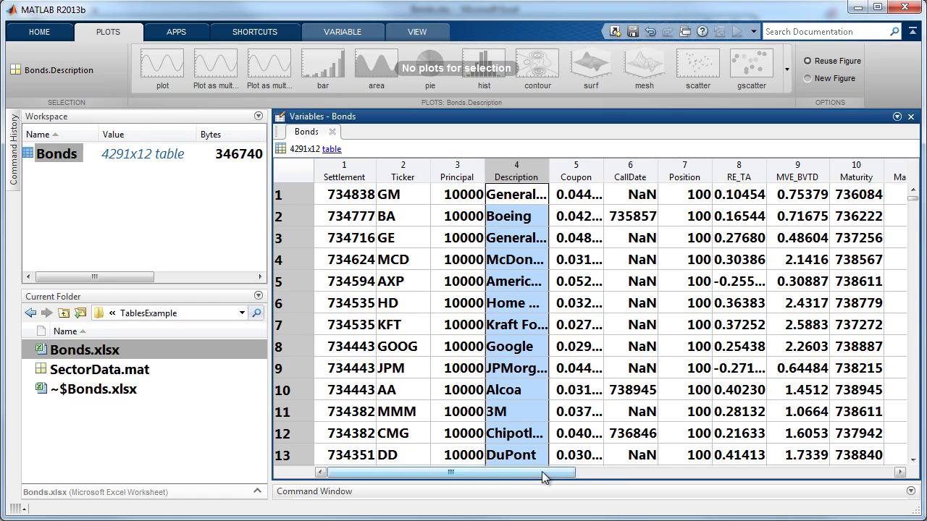
{"action": "left_click_drag", "start_coordinate": [541, 471], "coordinate": [658, 475]}
{"action": "left_click", "coordinate": [498, 246]}
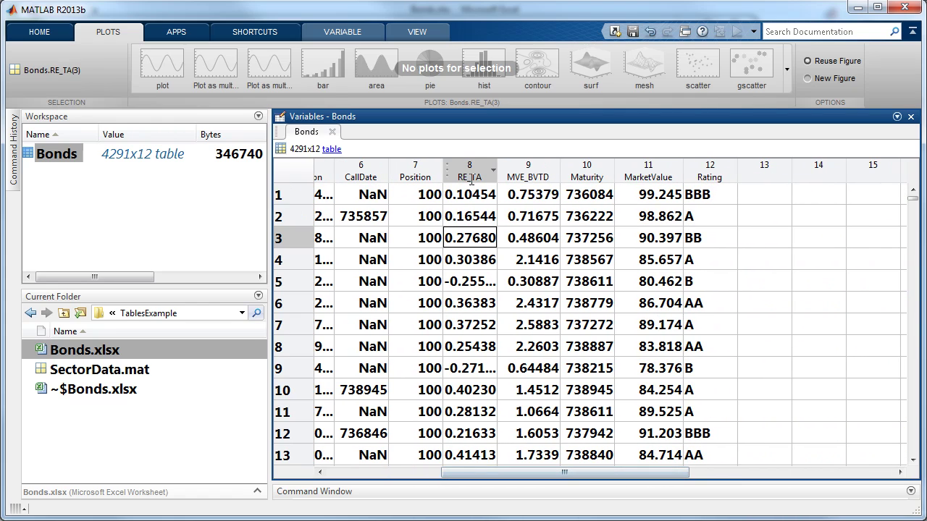
{"action": "left_click", "coordinate": [478, 172]}
{"action": "left_click", "coordinate": [555, 172], "text": "shift"}
{"action": "left_click", "coordinate": [709, 172], "text": "ctrl"}
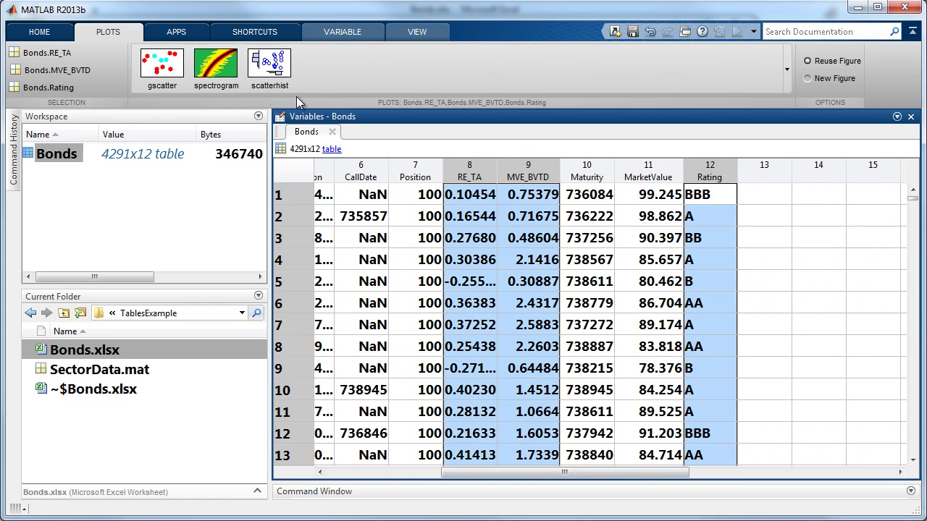
{"action": "left_click", "coordinate": [154, 67]}
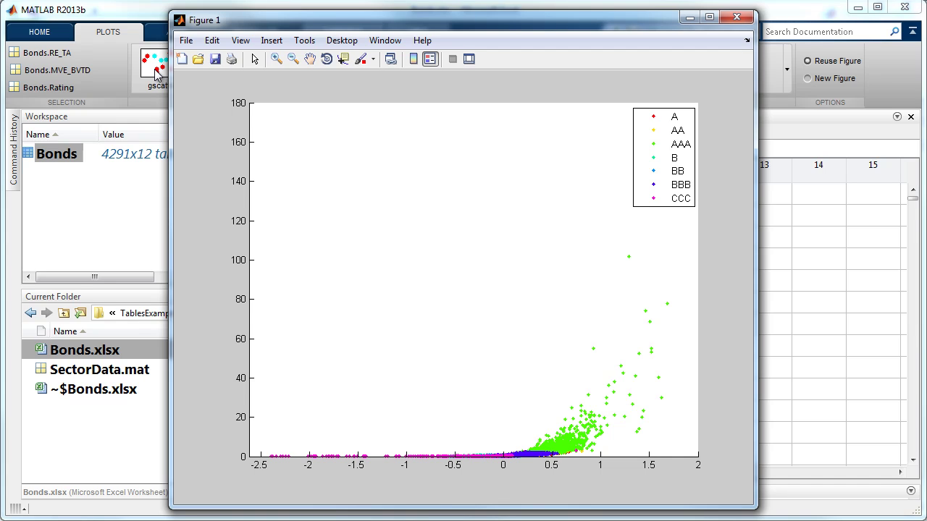
{"action": "left_click", "coordinate": [100, 369]}
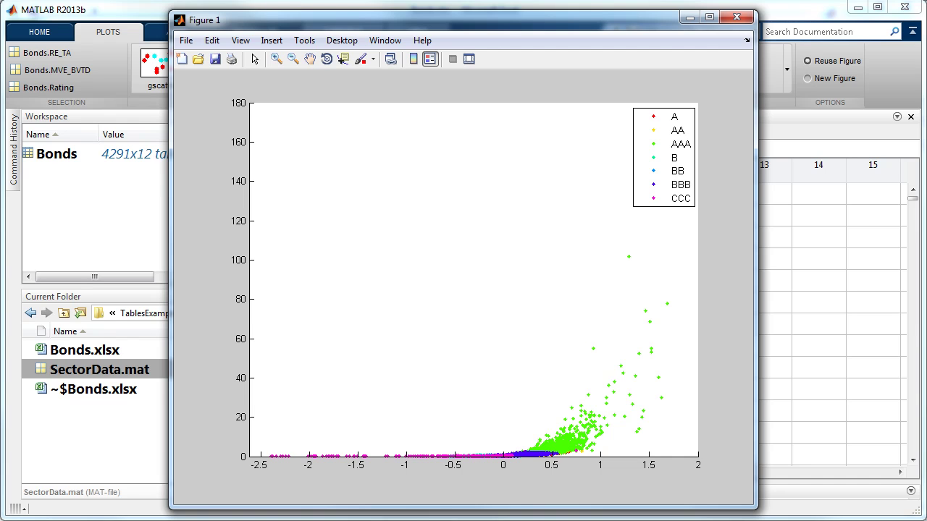
Close the scatter plot, load SectorData.mat, view its widened Sector column, then return to Bonds
{"action": "left_click", "coordinate": [736, 17]}
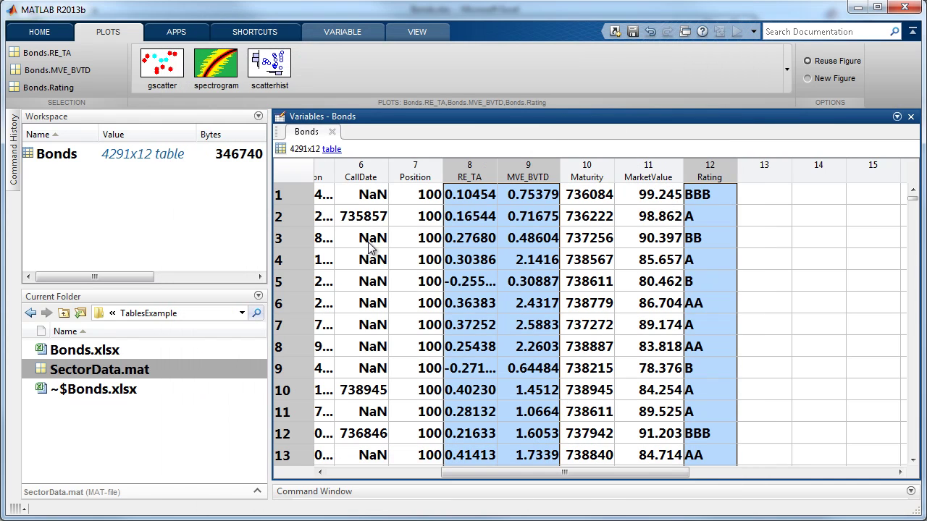
{"action": "left_click", "coordinate": [78, 375]}
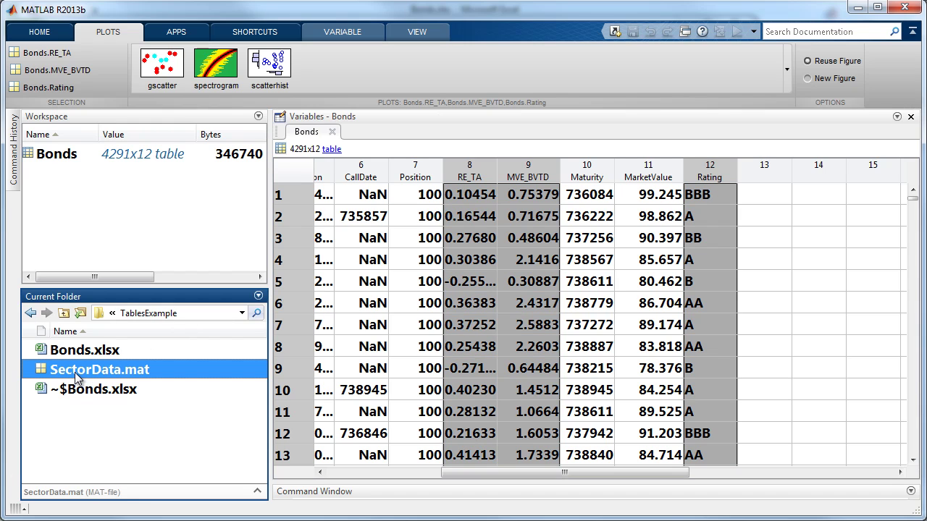
{"action": "double_click", "coordinate": [79, 375]}
{"action": "double_click", "coordinate": [63, 181]}
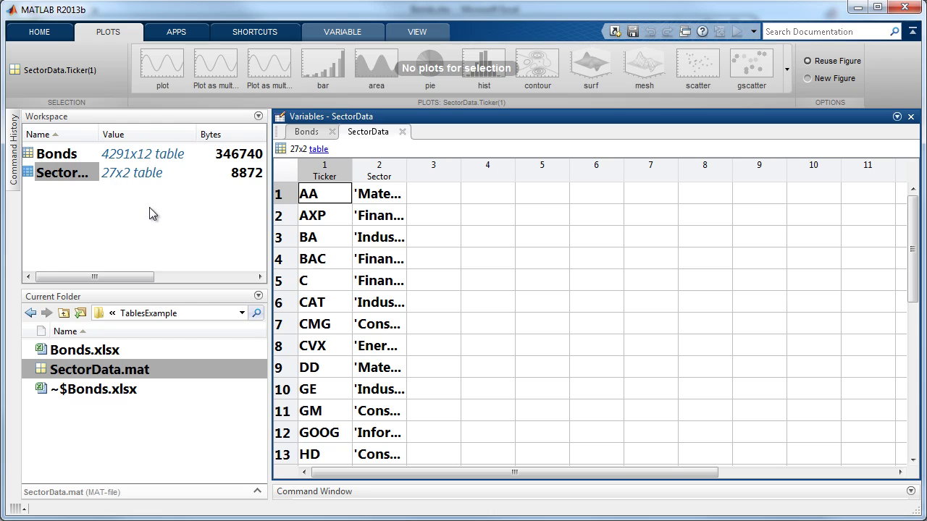
{"action": "double_click", "coordinate": [407, 172]}
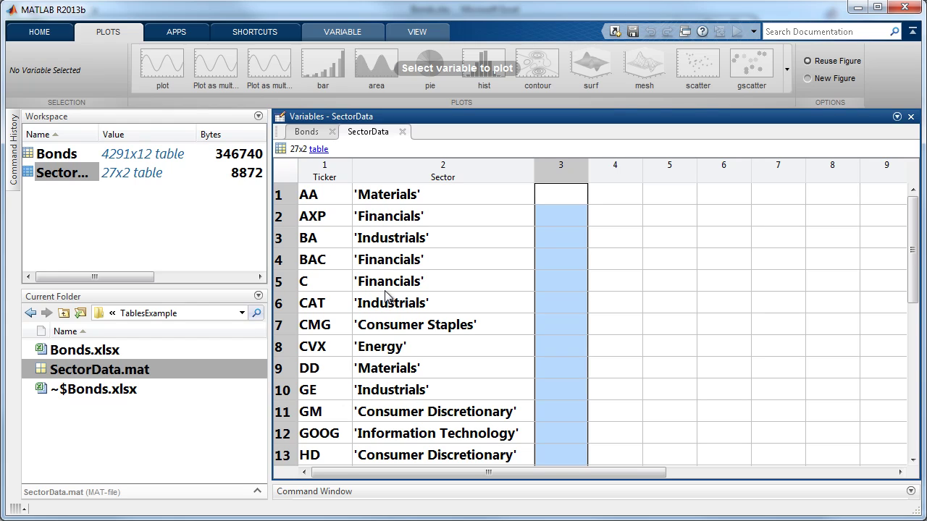
{"action": "double_click", "coordinate": [58, 159]}
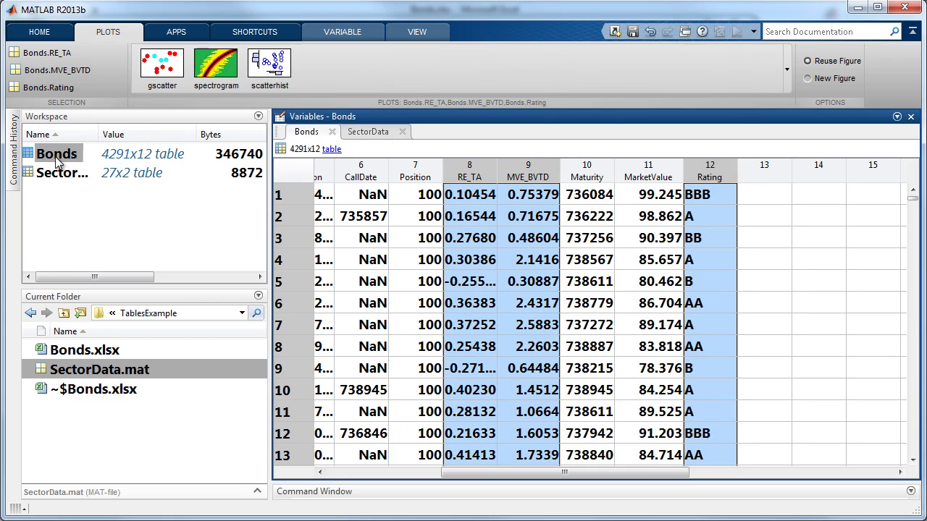
{"action": "left_click", "coordinate": [414, 216]}
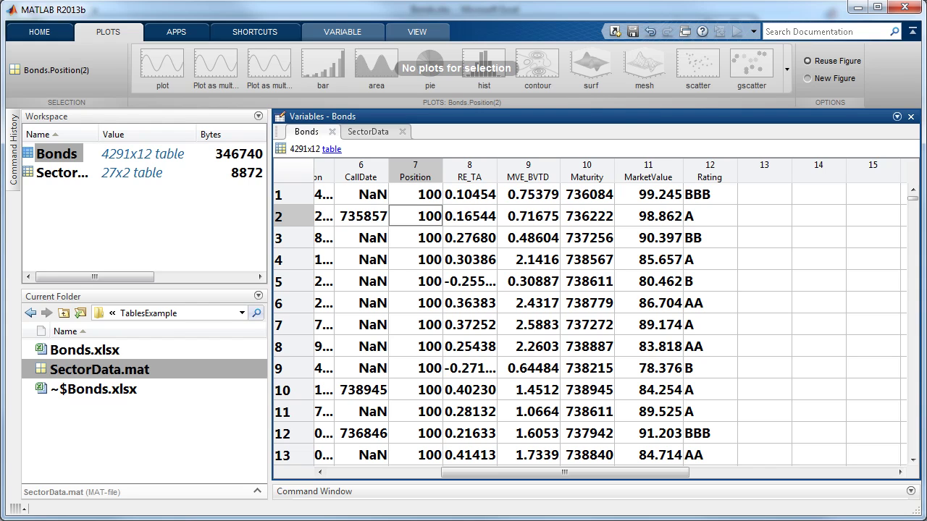
{"action": "left_click", "coordinate": [332, 149]}
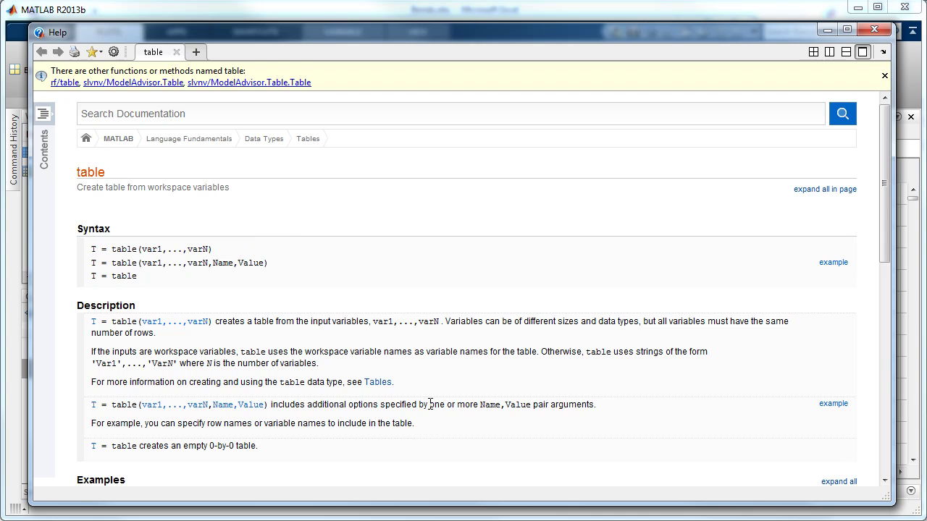
{"action": "left_click", "coordinate": [369, 385]}
{"action": "scroll", "coordinate": [194, 319], "scroll_direction": "down", "scroll_amount": 5}
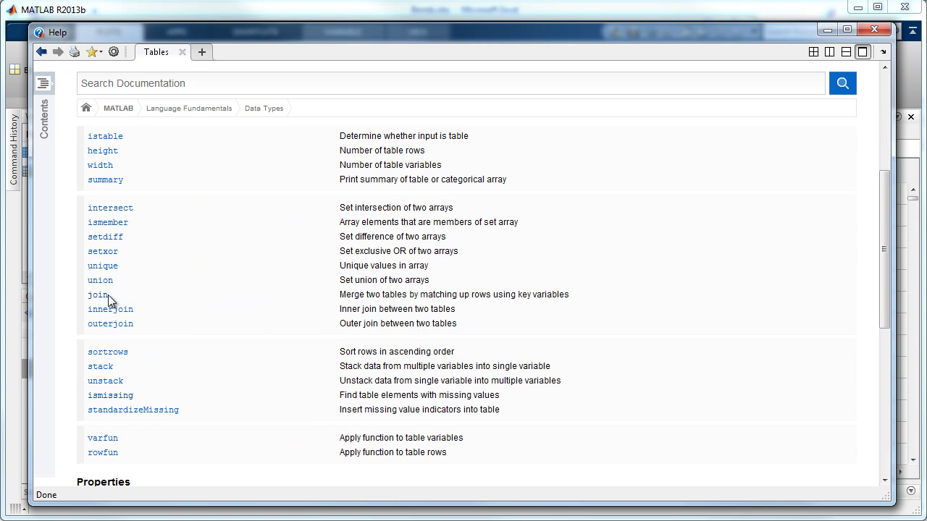
{"action": "left_click", "coordinate": [97, 297]}
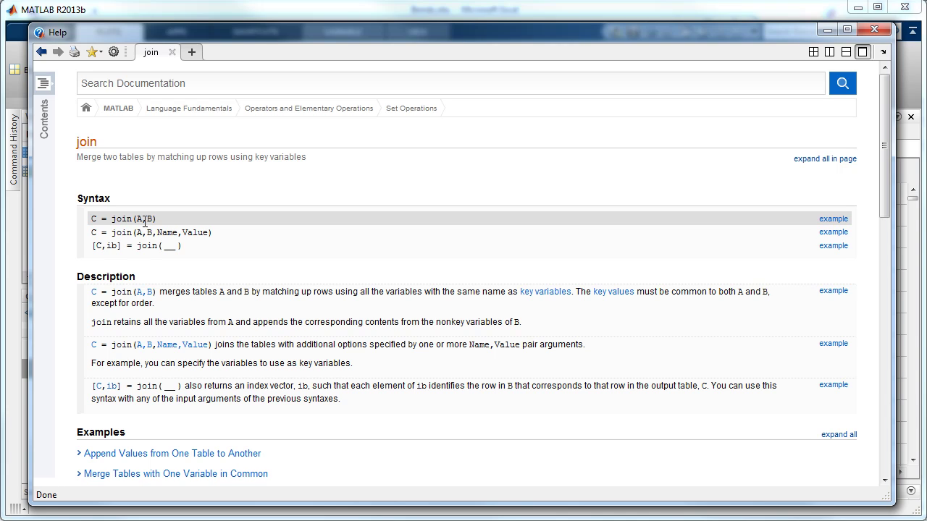
{"action": "left_click", "coordinate": [874, 29]}
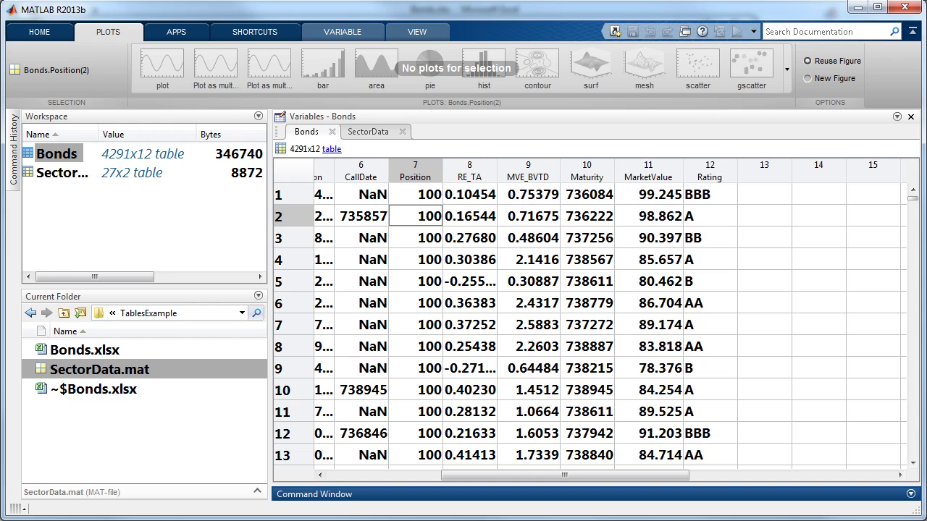
Enlarge the Command Window to reveal the generated sortrows, categorical, gscatter and load commands
{"action": "left_click_drag", "start_coordinate": [338, 484], "coordinate": [307, 248]}
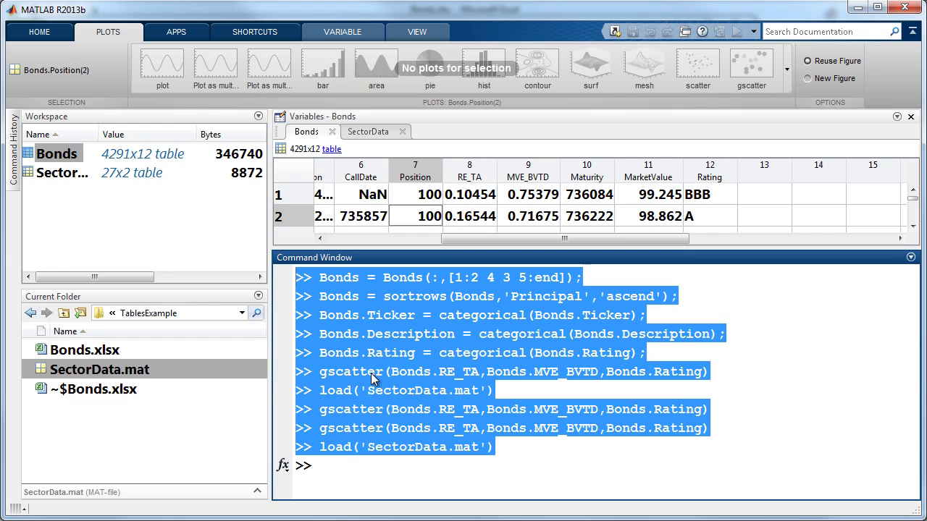
Clear the screen, run Bonds = join(Bonds, SectorData, 'key', 'Ticker'), and paste the GM query
{"action": "type", "text": "clc"}
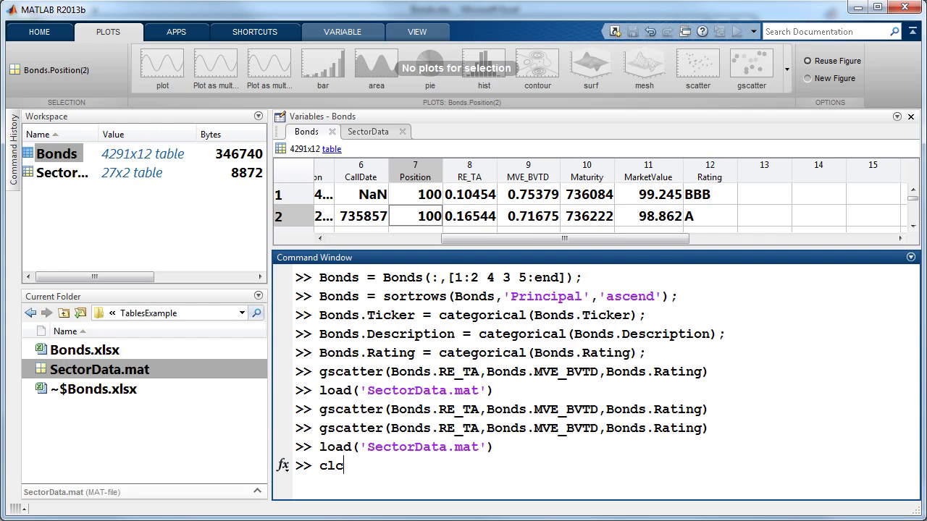
{"action": "key", "text": "Return"}
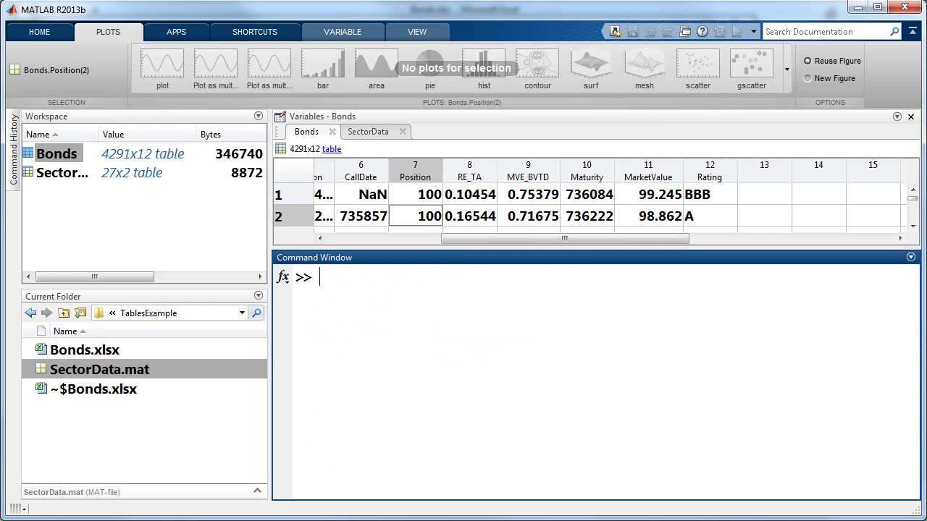
{"action": "type", "text": "join("}
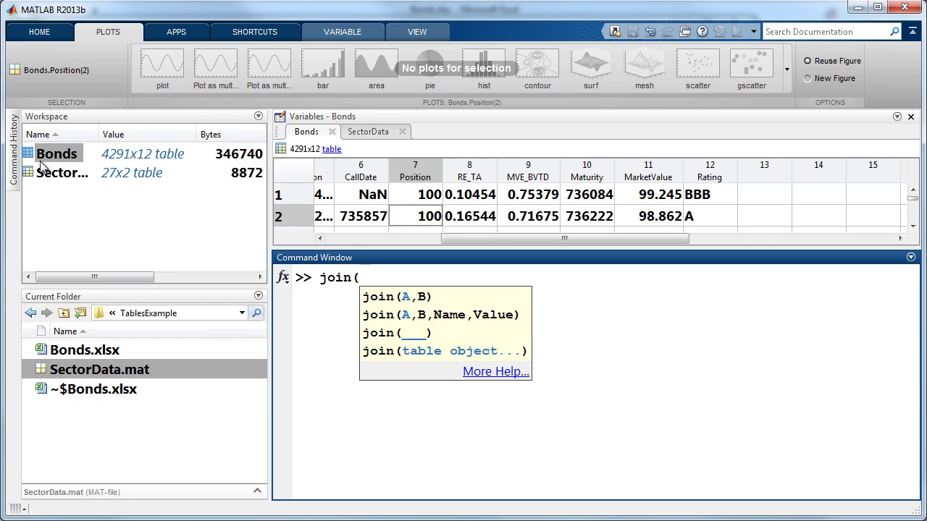
{"action": "left_click", "coordinate": [58, 181]}
{"action": "left_click", "coordinate": [57, 178], "text": "ctrl"}
{"action": "left_click_drag", "start_coordinate": [57, 177], "coordinate": [455, 374]}
{"action": "type", "text": ", 'ke"}
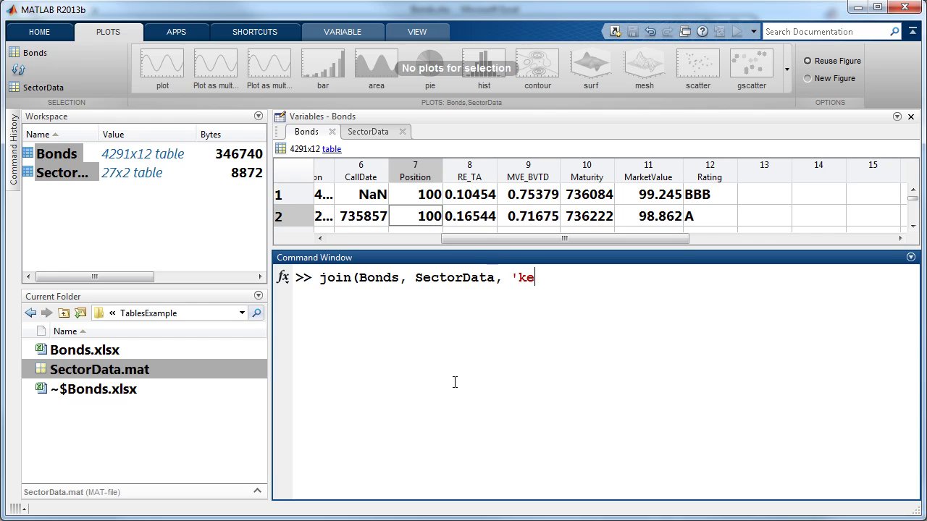
{"action": "type", "text": "y', 'Ticker')"}
{"action": "key", "text": "Home"}
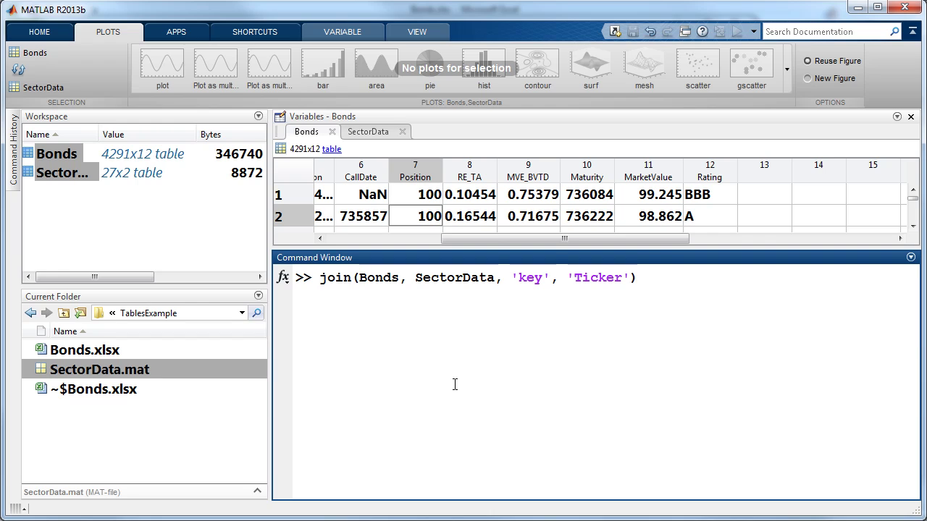
{"action": "type", "text": "Bonds ="}
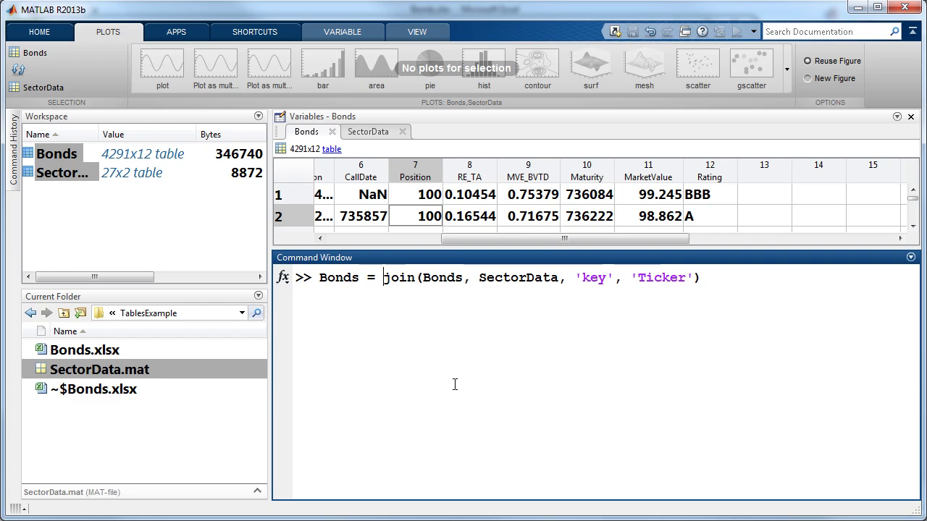
{"action": "key", "text": "End"}
{"action": "key", "text": "Return"}
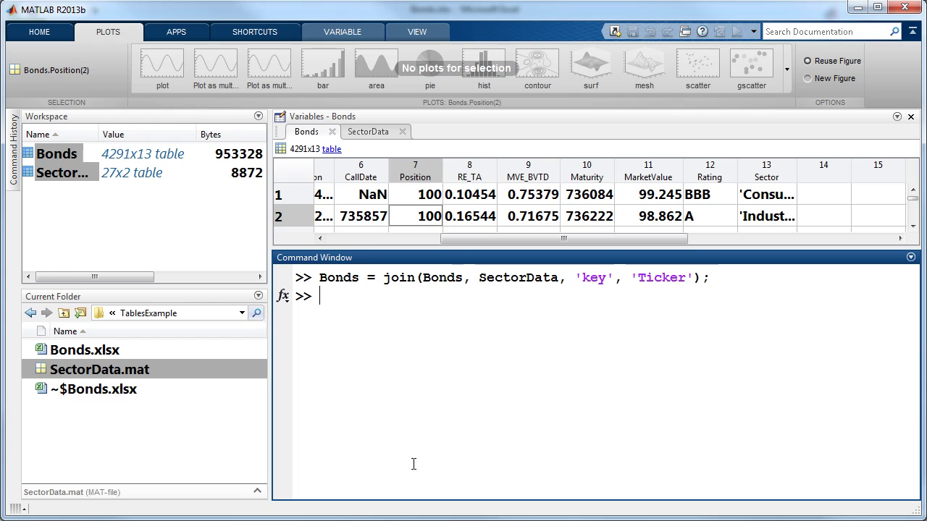
{"action": "type", "text": "Bonds(Bonds.Ticker == 'GM', {'Description','Rating','Sector'})"}
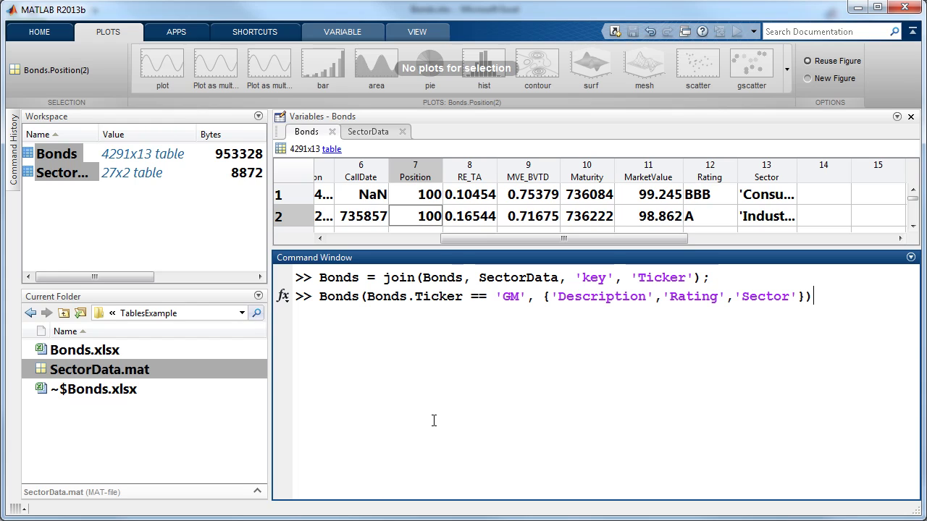
Run Bonds(Bonds.Ticker == 'GM', {'Description','Rating','Sector'}) to list the 168 GM bonds
{"action": "double_click", "coordinate": [345, 297]}
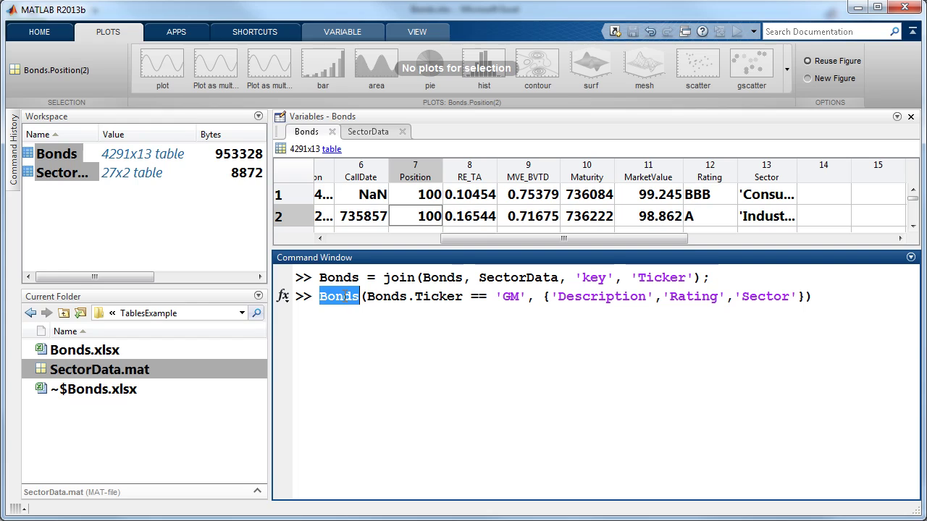
{"action": "double_click", "coordinate": [442, 296]}
{"action": "double_click", "coordinate": [510, 297]}
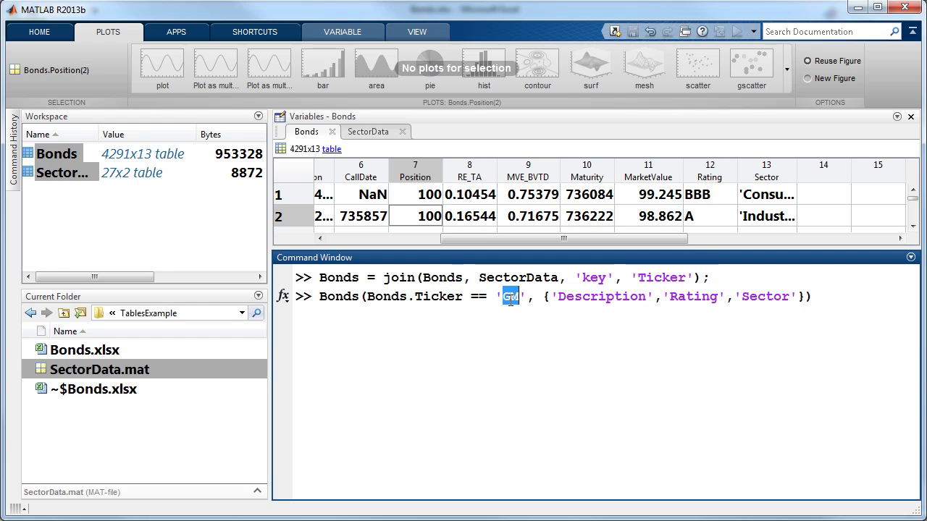
{"action": "double_click", "coordinate": [610, 297]}
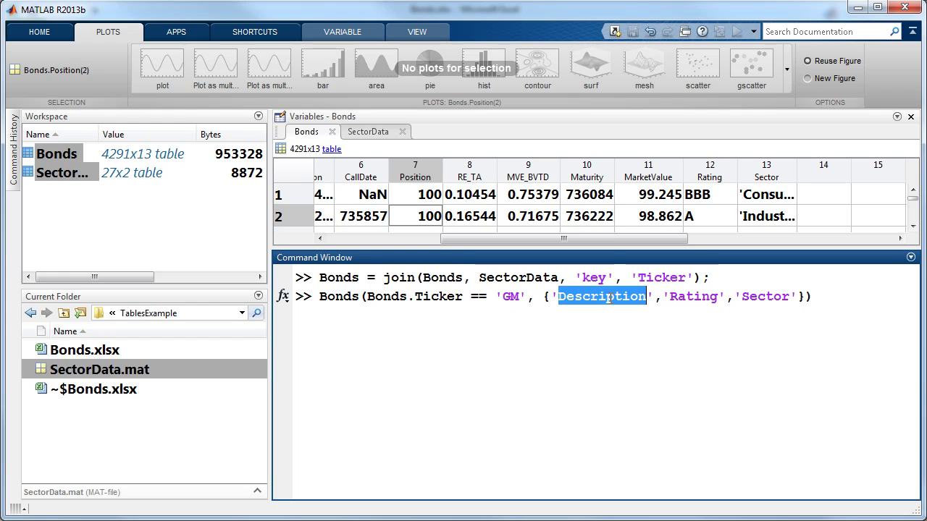
{"action": "double_click", "coordinate": [677, 297]}
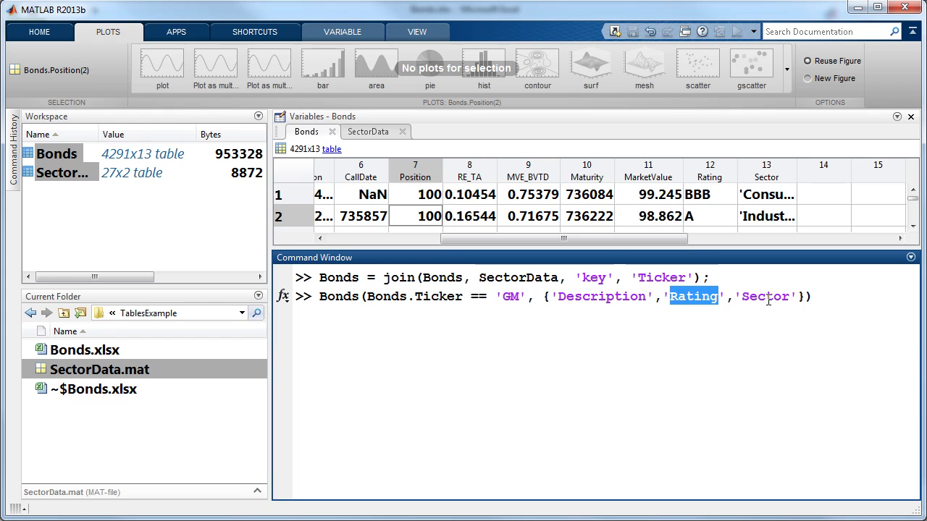
{"action": "double_click", "coordinate": [765, 298]}
{"action": "left_click", "coordinate": [845, 296]}
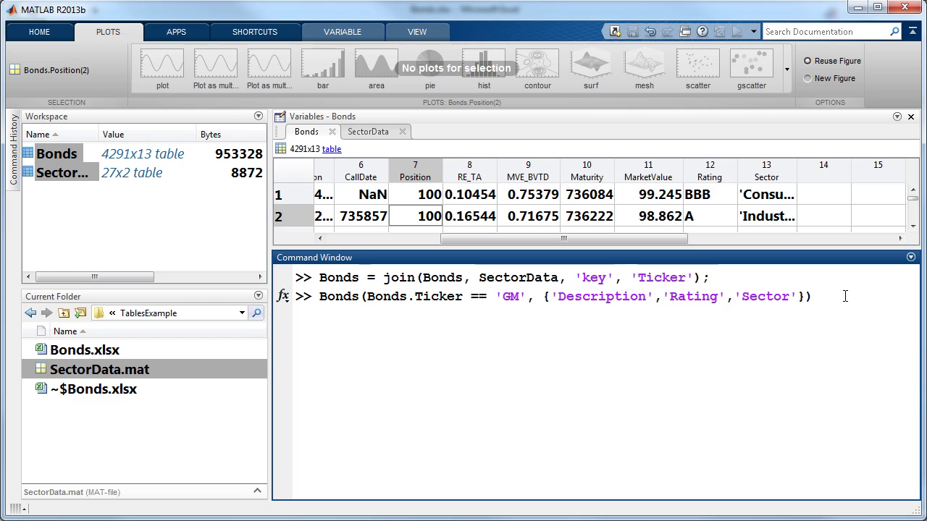
{"action": "key", "text": "Return"}
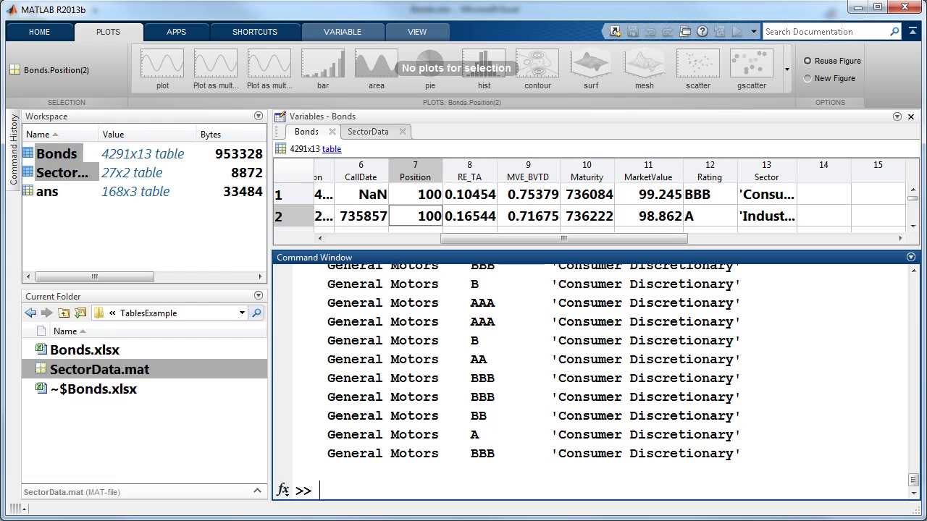
Clear the Command Window and enlarge the table view to show more rows
{"action": "type", "text": "clc"}
{"action": "key", "text": "Return"}
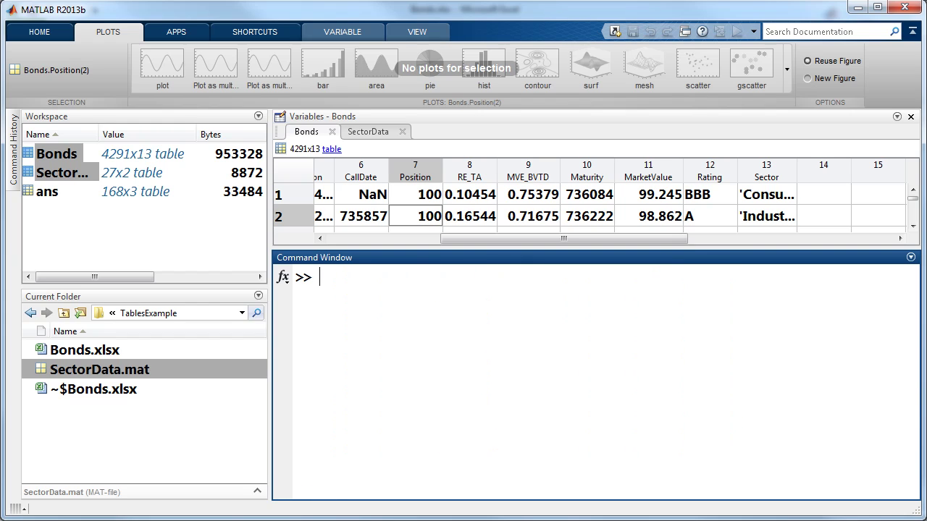
{"action": "left_click_drag", "start_coordinate": [500, 249], "coordinate": [506, 387]}
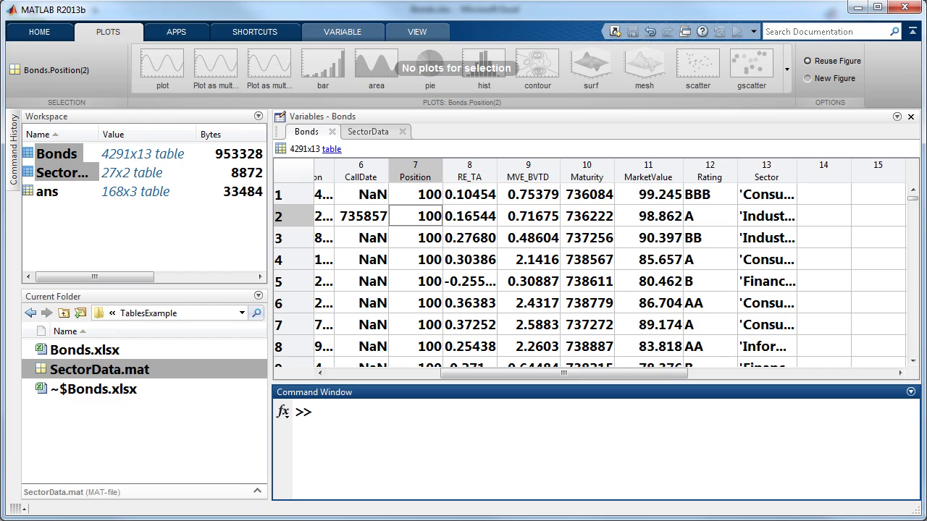
Compute Bonds.Yield = bndyield(Bonds.MarketValue, Bonds.Coupon, Bonds.Settlement, Bonds.Maturity)
{"action": "type", "text": "Bonds.Yield"}
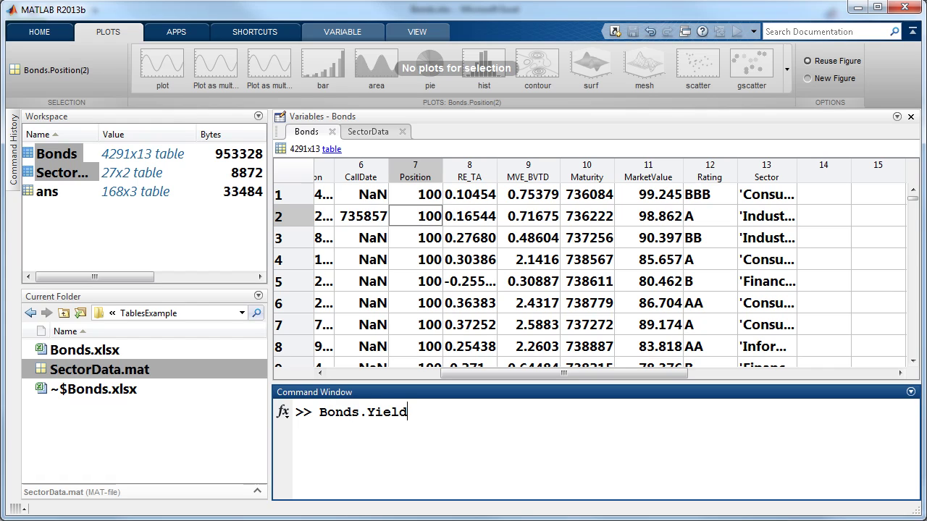
{"action": "type", "text": "= bndyield(Bonds.MarketValue, Bonds.Coupon, Bonds.Settlement,"}
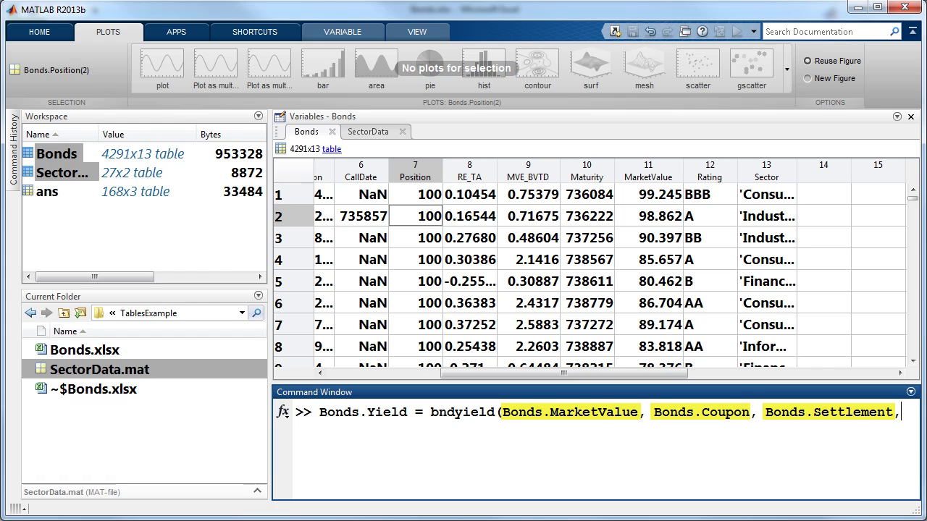
{"action": "type", "text": "Bonds."}
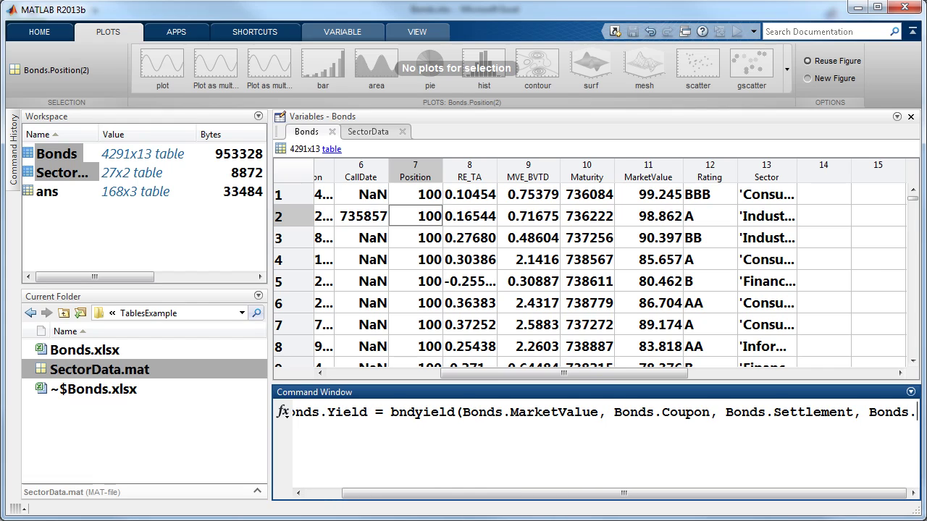
{"action": "key", "text": "Tab"}
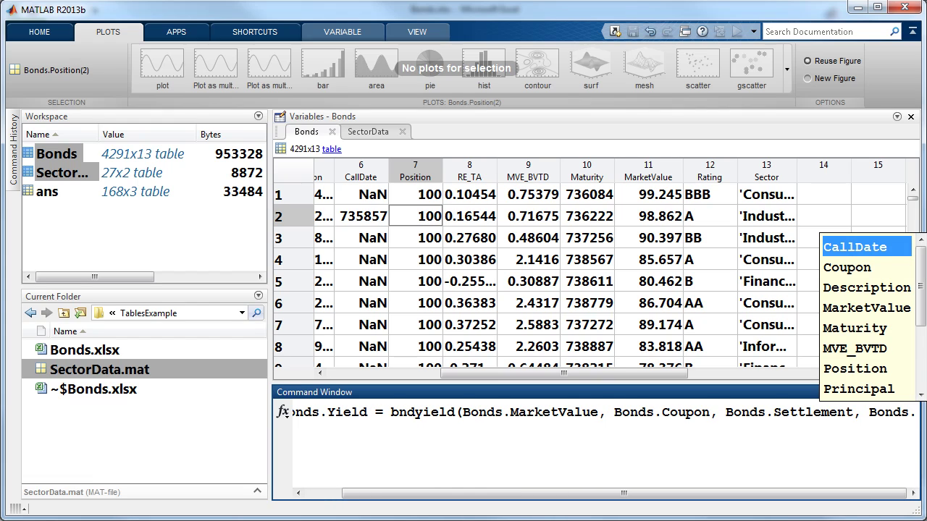
{"action": "key", "text": "Down"}
{"action": "key", "text": "Down"}
{"action": "key", "text": "Down"}
{"action": "key", "text": "Down"}
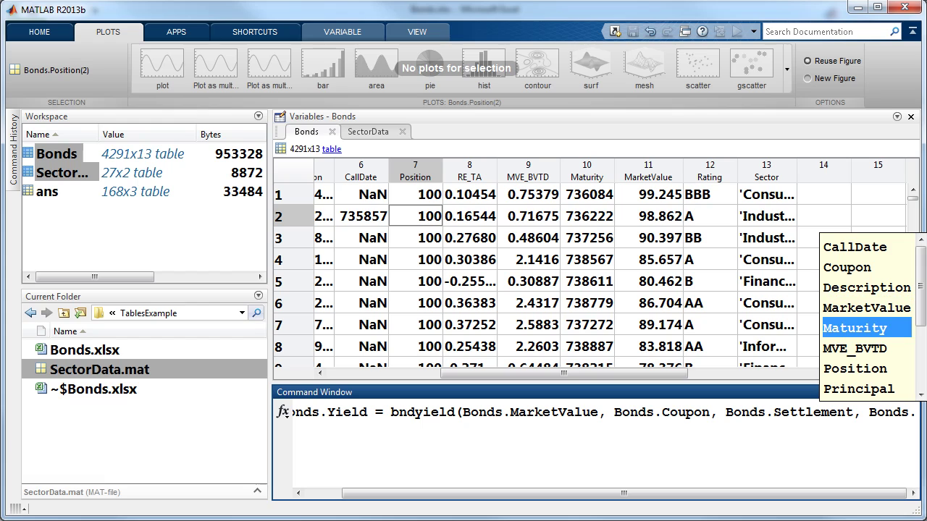
{"action": "key", "text": "Return"}
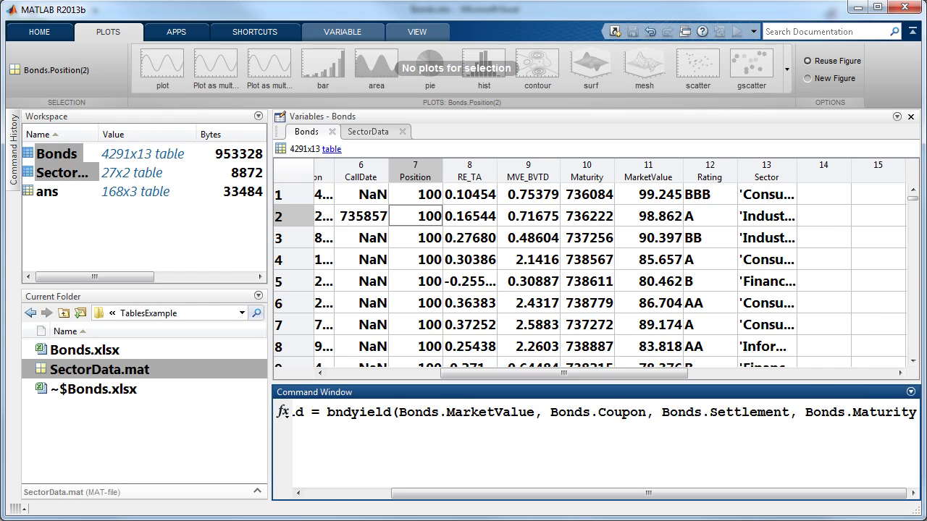
{"action": "type", "text": ");"}
{"action": "key", "text": "Return"}
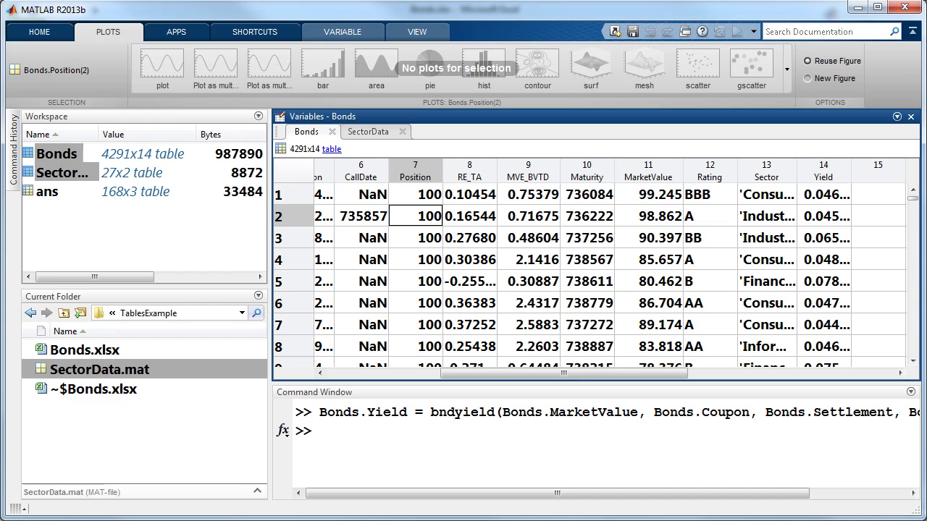
Extract the Bonds Yield column into a separate 4291x1 Yield variable and select its values
{"action": "right_click", "coordinate": [818, 174]}
{"action": "mouse_move", "coordinate": [770, 328]}
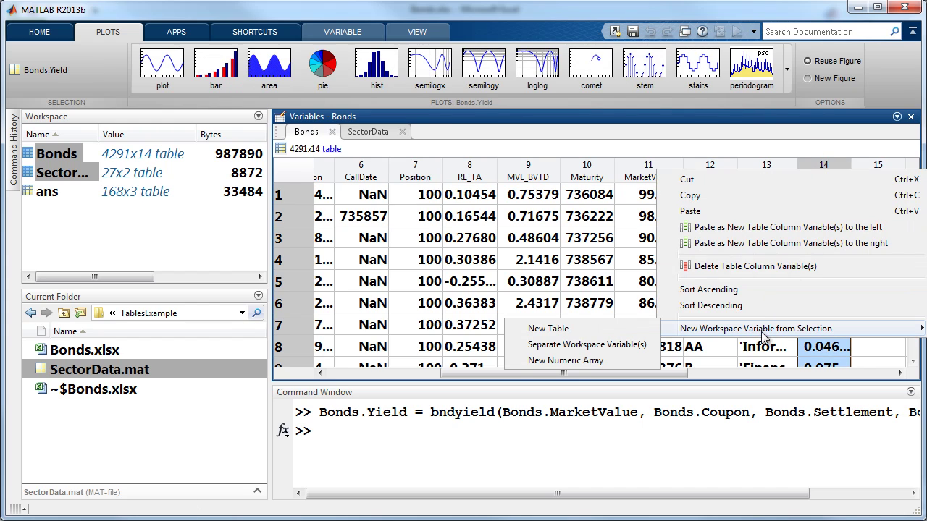
{"action": "left_click", "coordinate": [586, 346]}
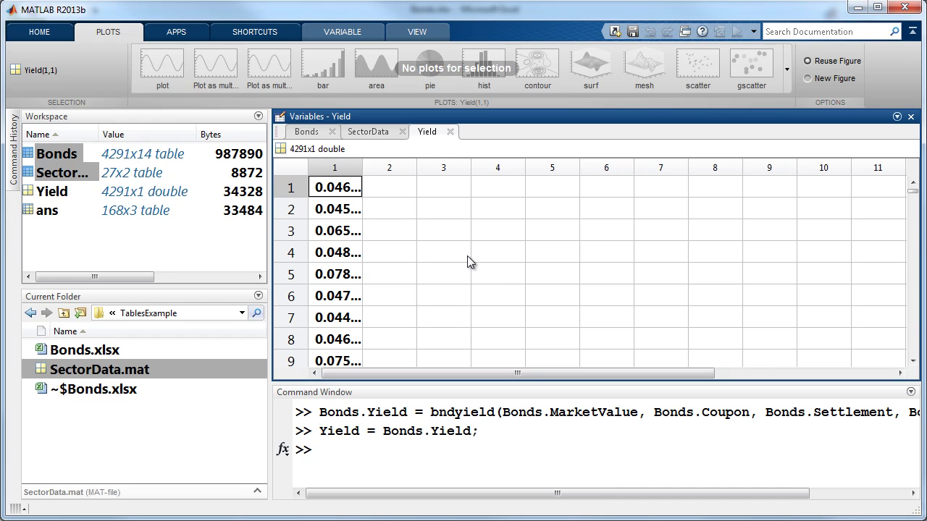
{"action": "left_click", "coordinate": [336, 168]}
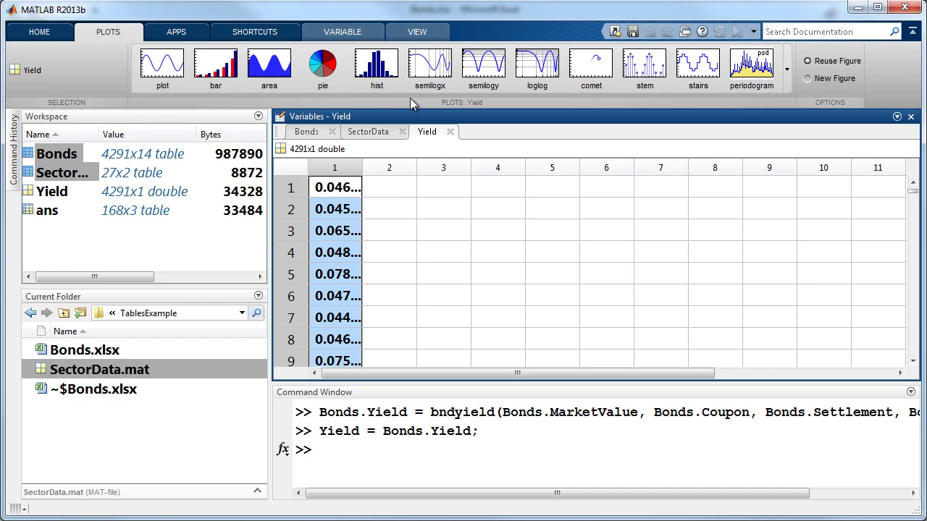
{"action": "left_click", "coordinate": [376, 67]}
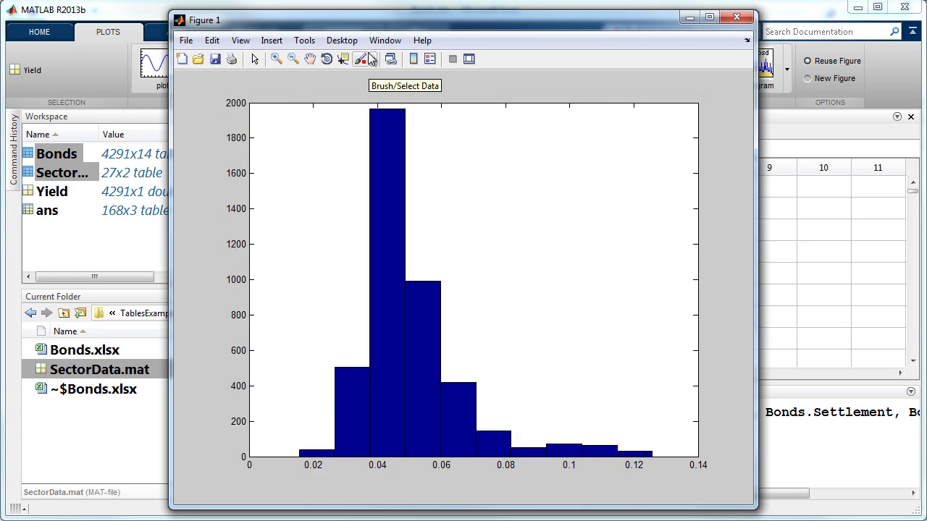